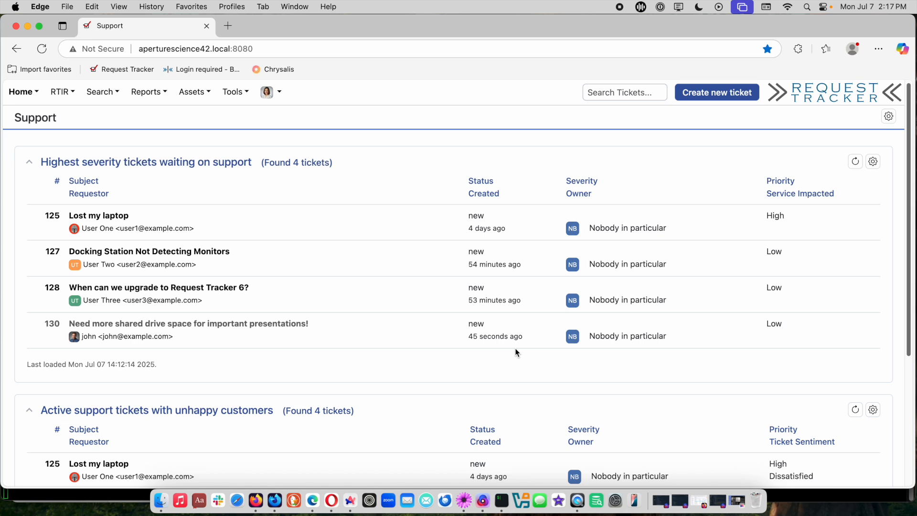
- Open the ticket "Need more shared drive space for important presentations!" and start a reply to the requestor's original message
mouse_move(272, 102)
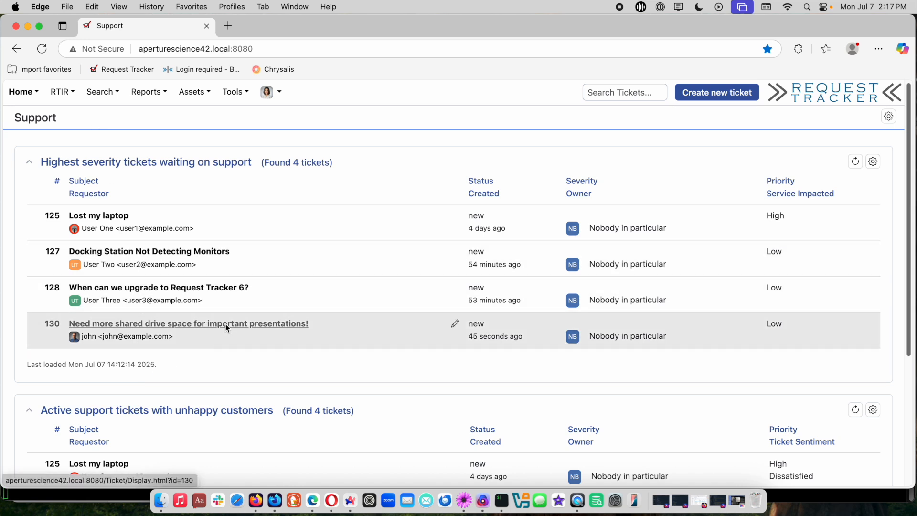
left_click(186, 323)
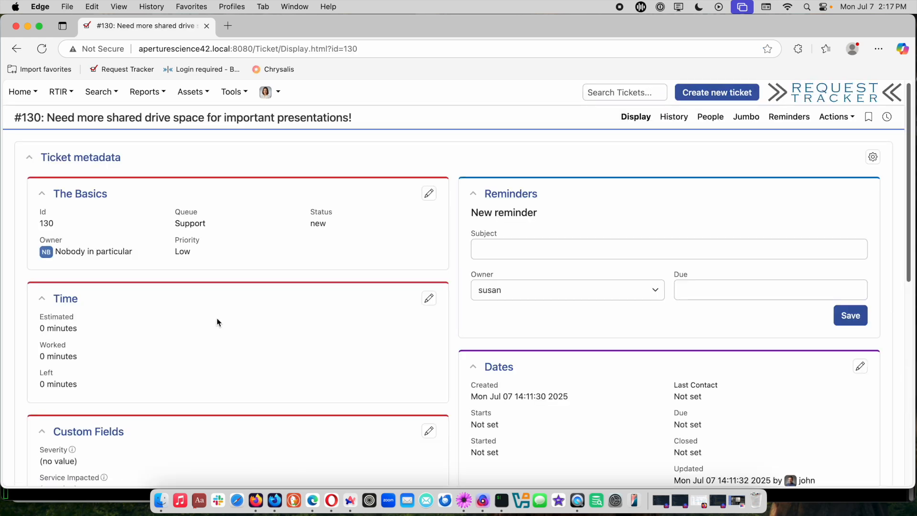
scroll(409, 392, "down", 15)
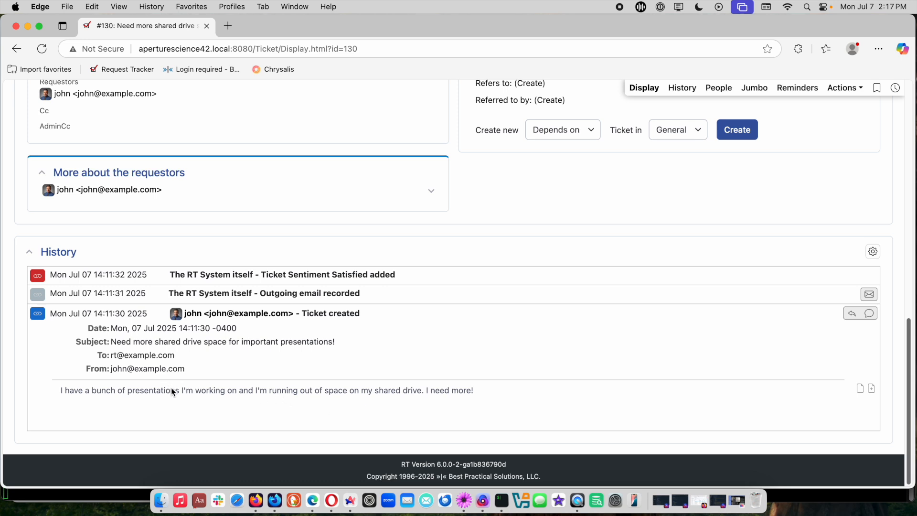
left_click(853, 314)
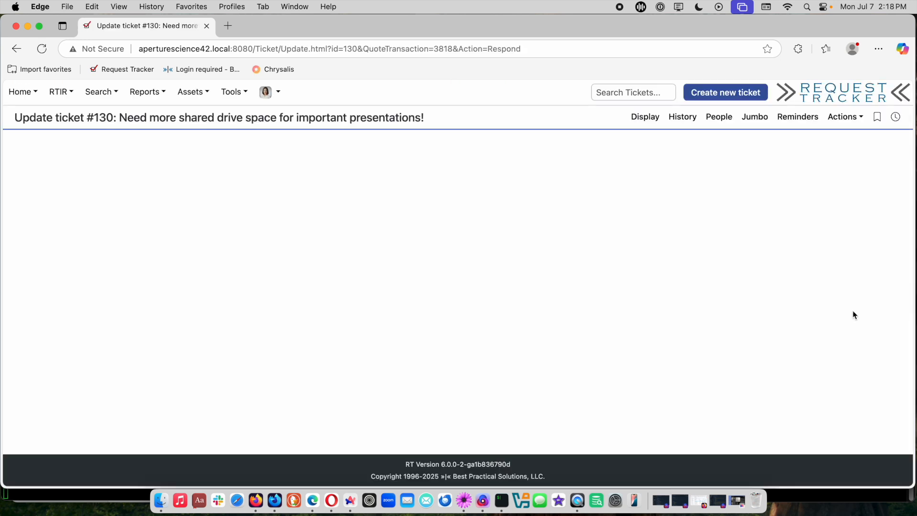
- Start a new line below the quoted message in the reply body
scroll(856, 296, "down", 5)
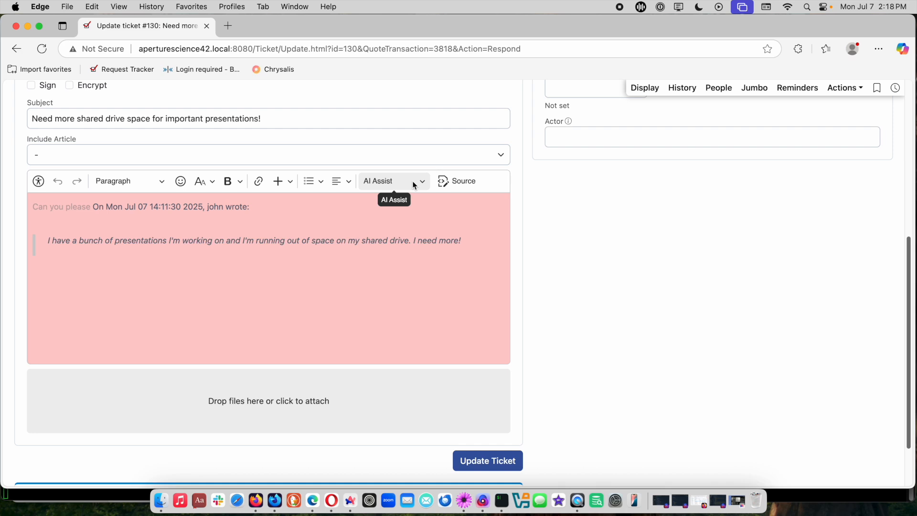
left_click(450, 320)
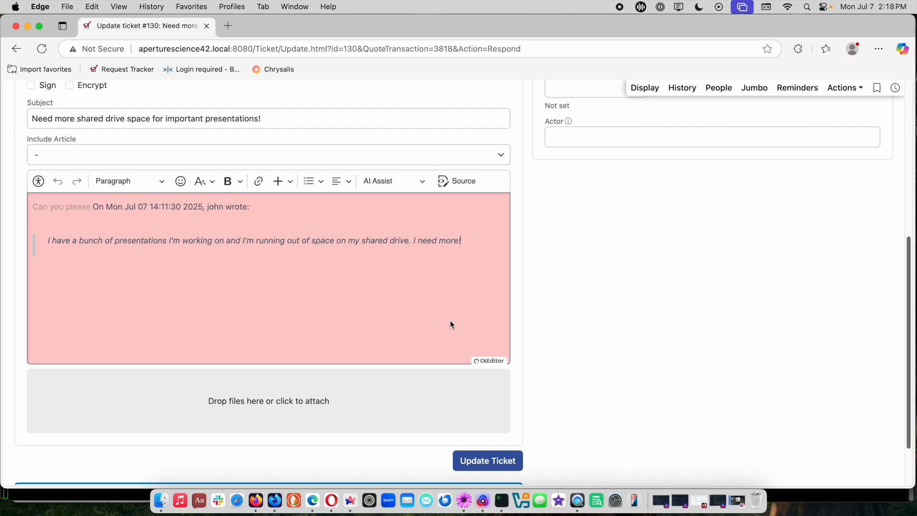
key("Return")
key("Return")
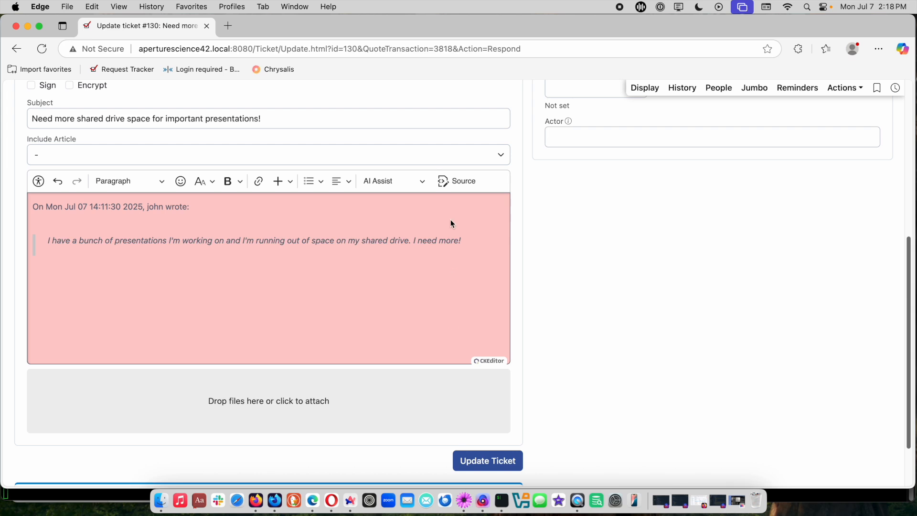
- Check which AI Assist options the reply editor offers, without choosing one
left_click(403, 179)
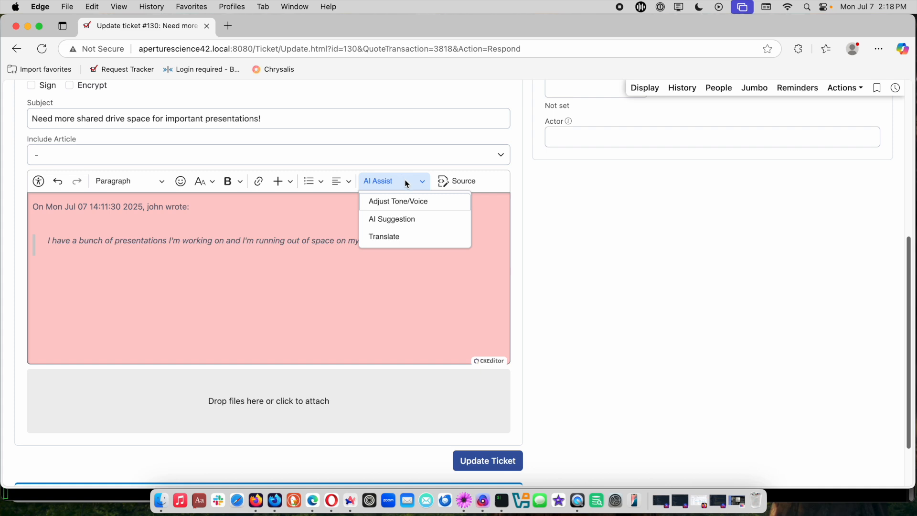
left_click(405, 180)
left_click(372, 301)
- Copy "Wow, I checked your storage and you are keeping a bunch of huge, useless files." from the TextMate notes into the Edge reply
key("super+Tab")
key("super+Tab")
key("super+Tab")
key("super+Tab")
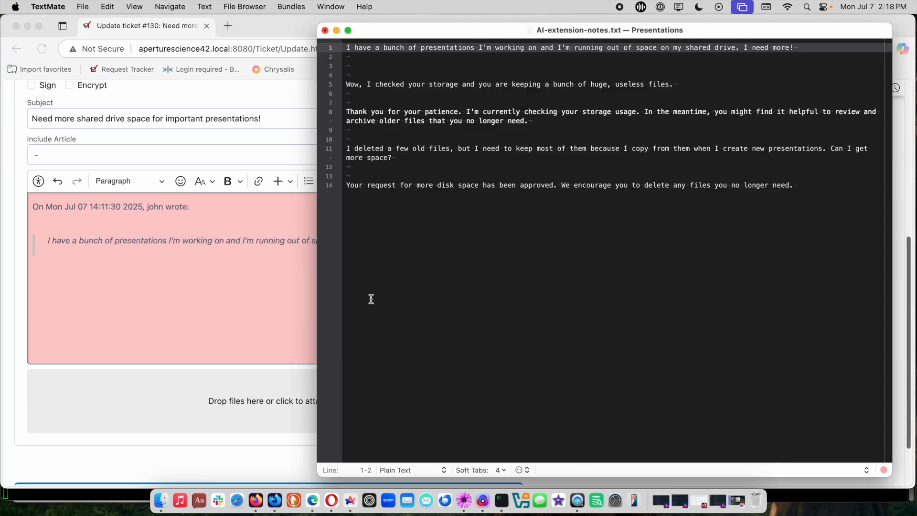
triple_click(449, 84)
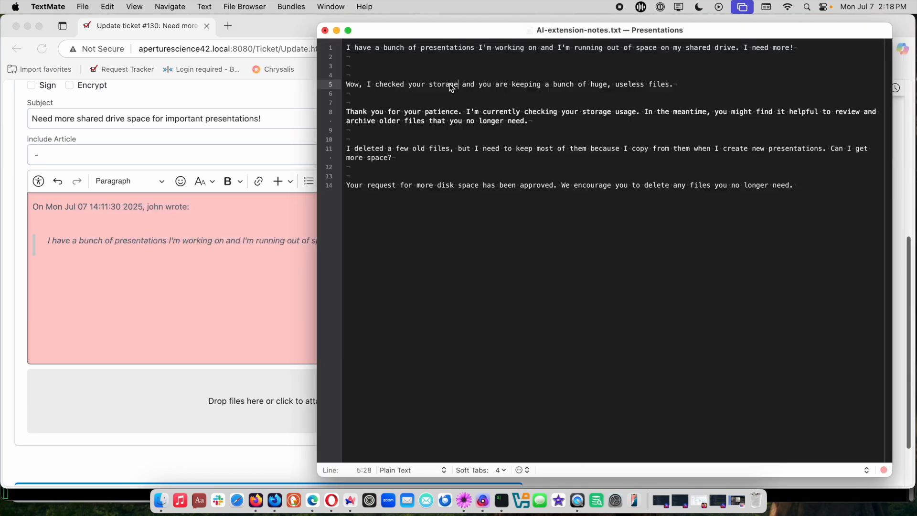
key("super+c")
left_click(260, 291)
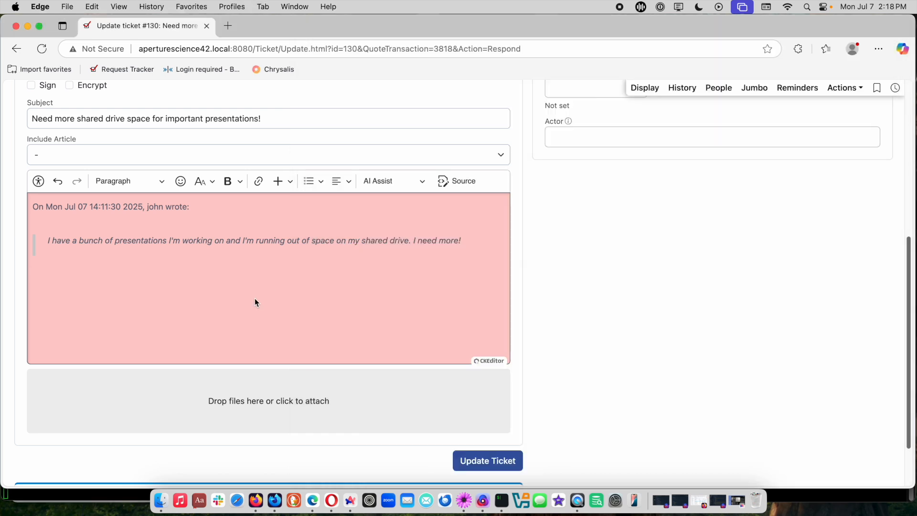
key("super+v")
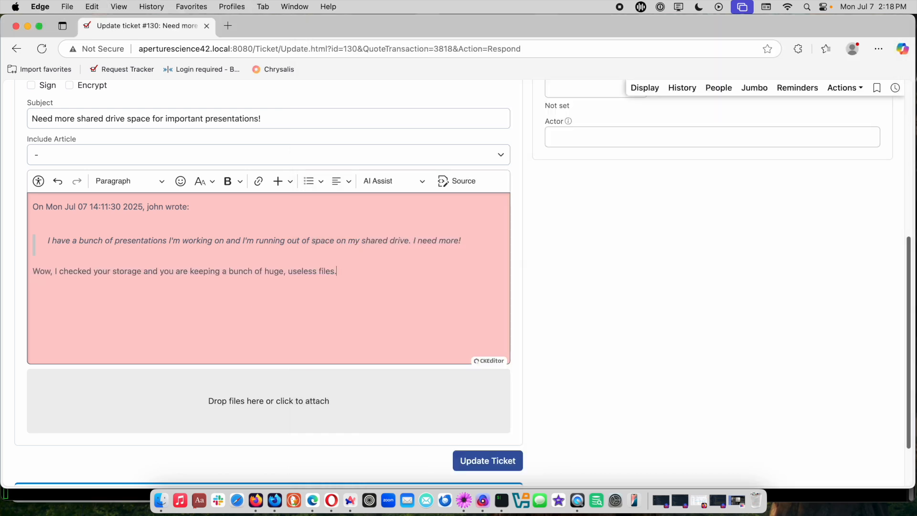
- Rewrite the pasted sentence with the AI tone adjustment set to Empathetic and put the generated text into the reply
triple_click(272, 270)
left_click(392, 184)
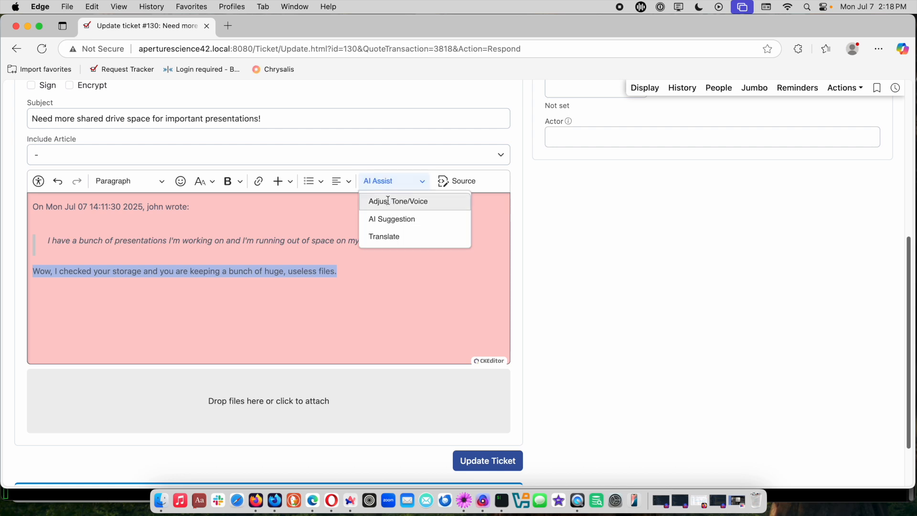
left_click(387, 200)
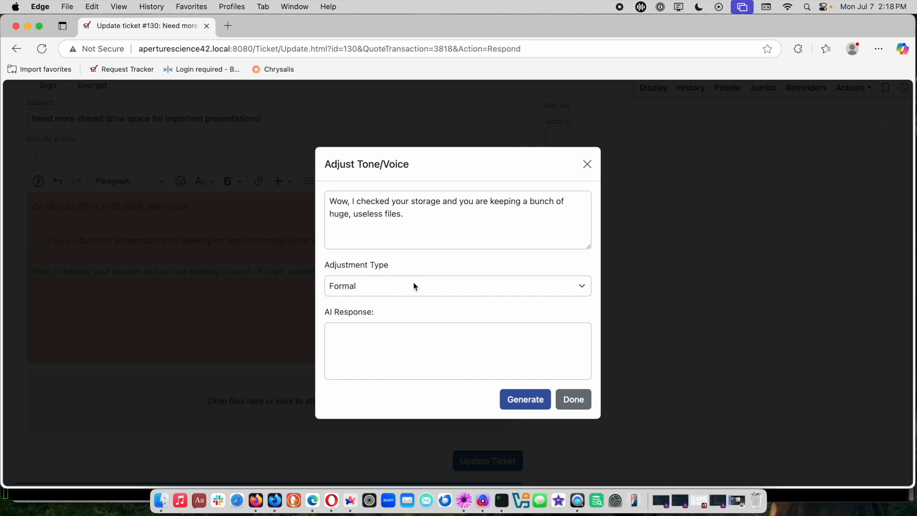
left_click(518, 288)
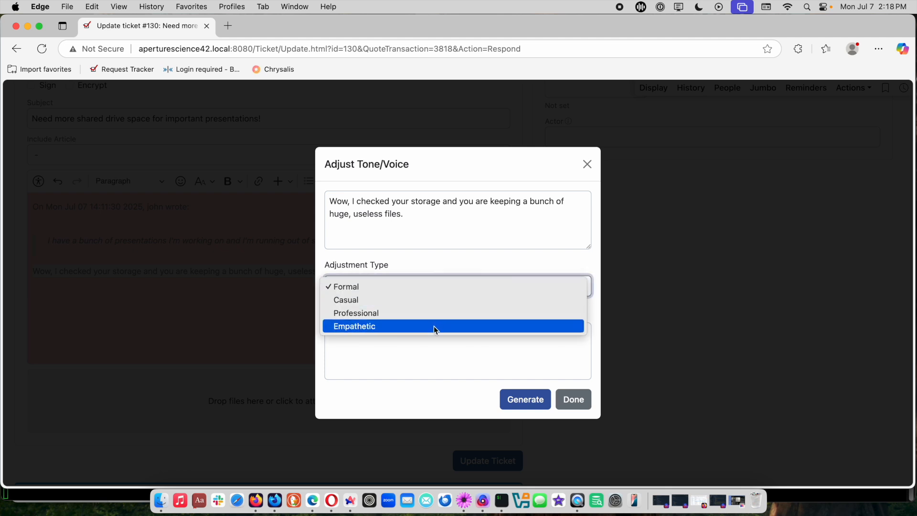
left_click(371, 329)
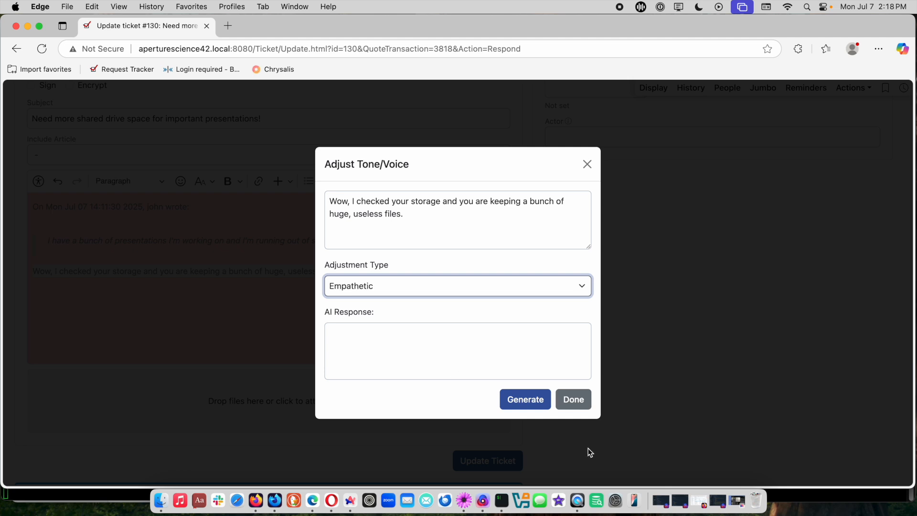
left_click(526, 402)
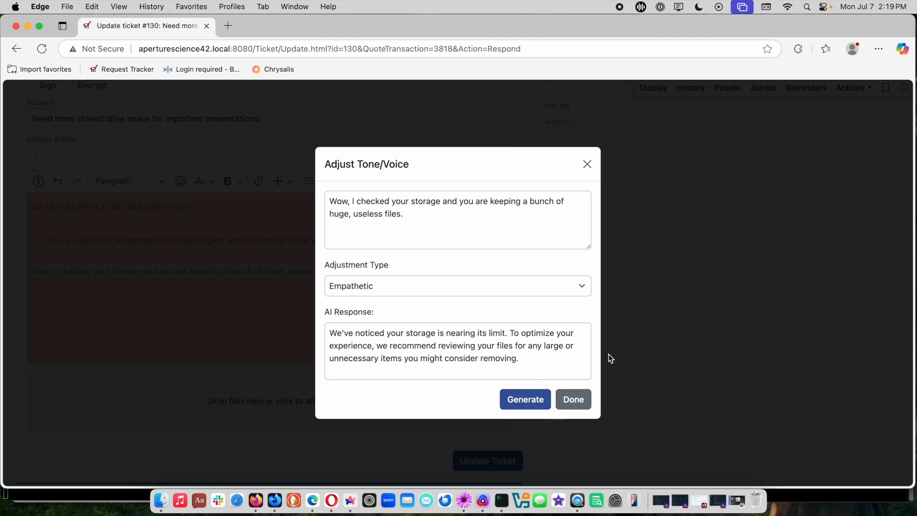
left_click(584, 399)
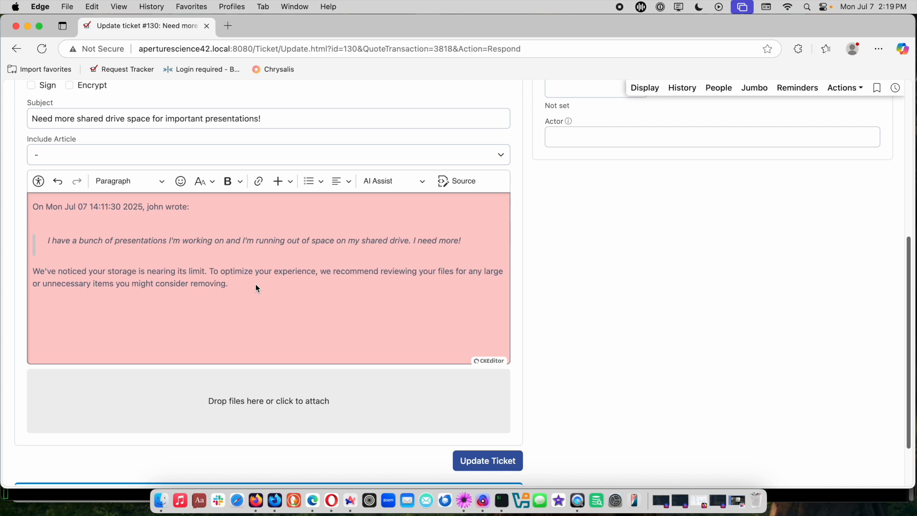
- Submit the reply with the AI-adjusted wording as an update to ticket 130
type("So")
key("BackSpace")
key("BackSpace")
key("BackSpace")
key("BackSpace")
left_click(481, 462)
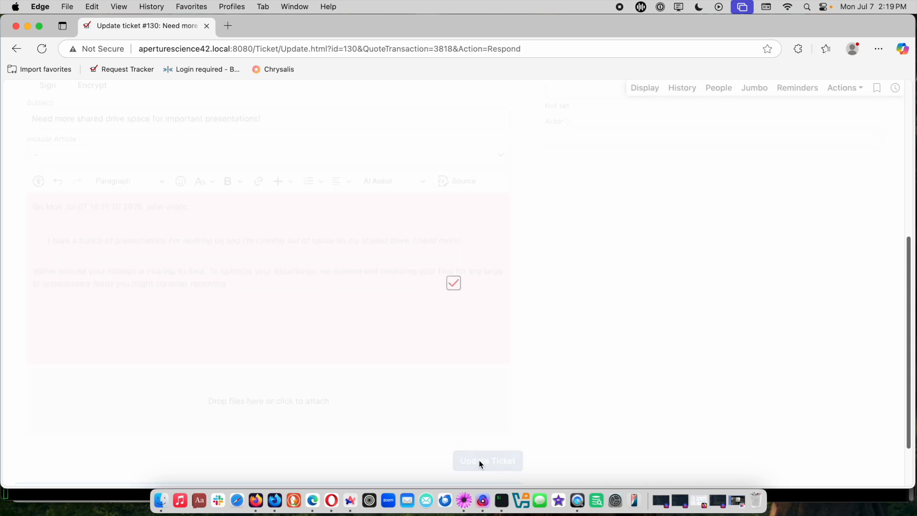
- Switch to the customer's self-service dashboard in Opera, open ticket 130 and start a reply to the support agent's correspondence
key("super+Tab")
key("super+Tab")
key("super+Tab")
key("super+Tab")
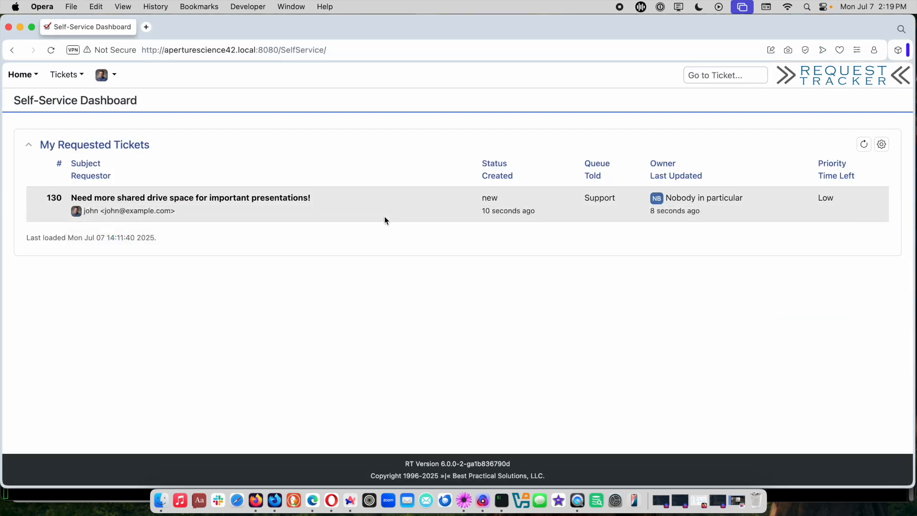
left_click(151, 198)
scroll(387, 323, "down", 5)
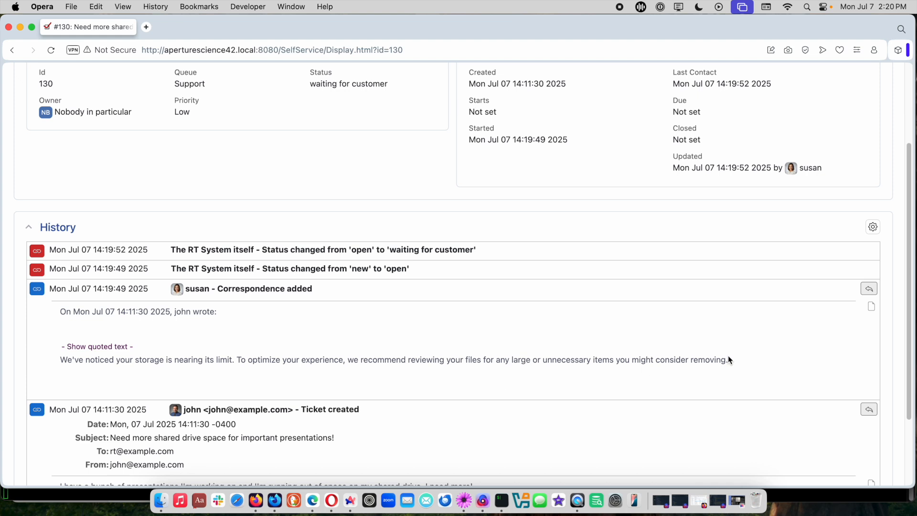
left_click(868, 289)
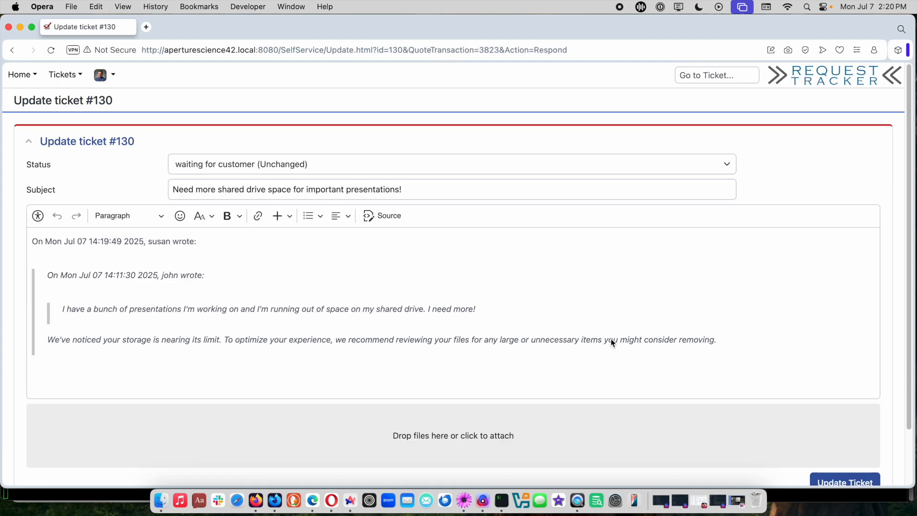
- Copy the notes line beginning "I deleted a few old files" from TextMate below the quoted text in the customer's reply and submit it
left_click(752, 359)
key("Return")
key("Return")
key("super+Tab")
key("super+Tab")
left_click(614, 234)
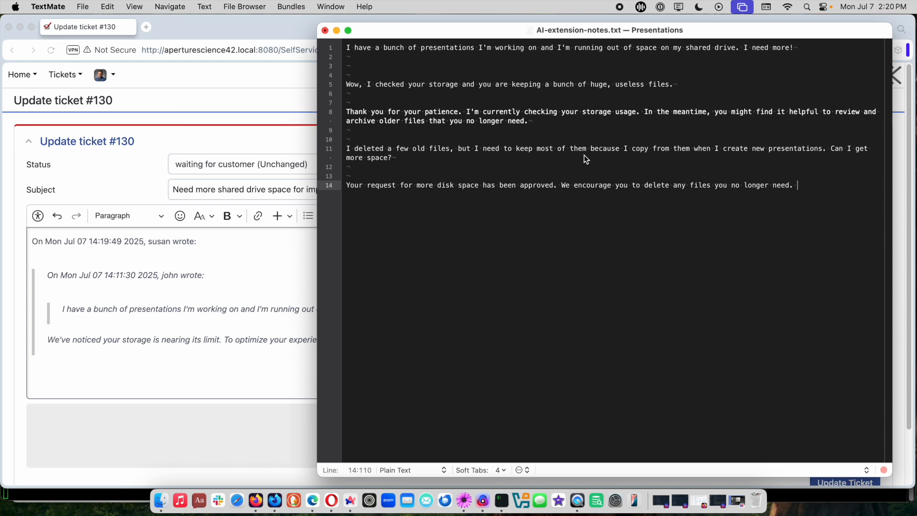
left_click_drag(411, 156, 344, 148)
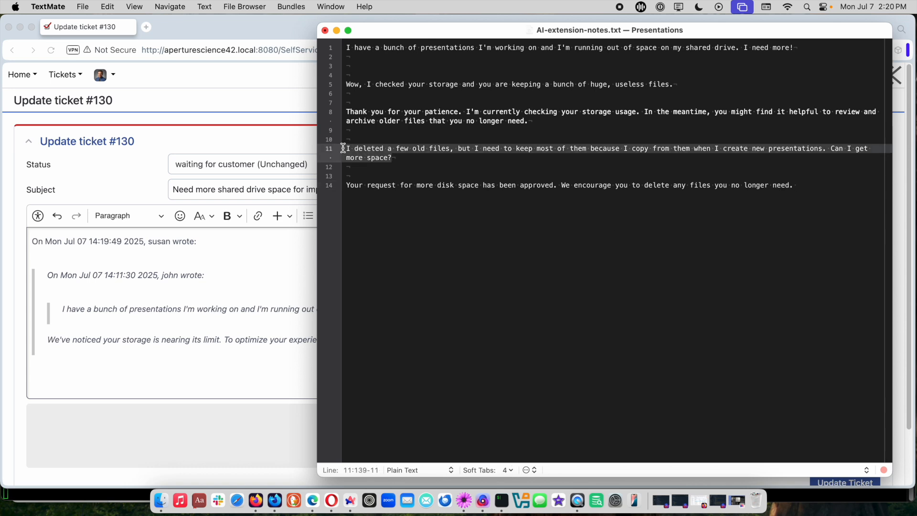
left_click(180, 372)
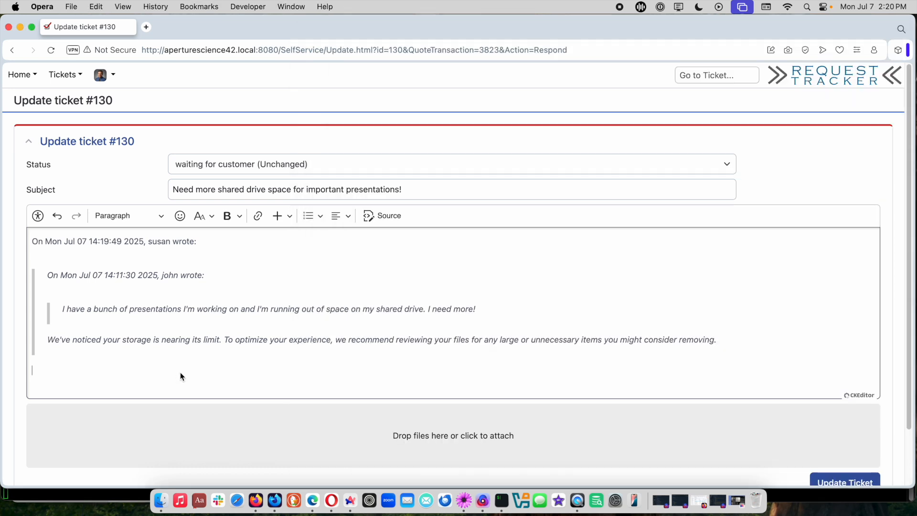
key("super+v")
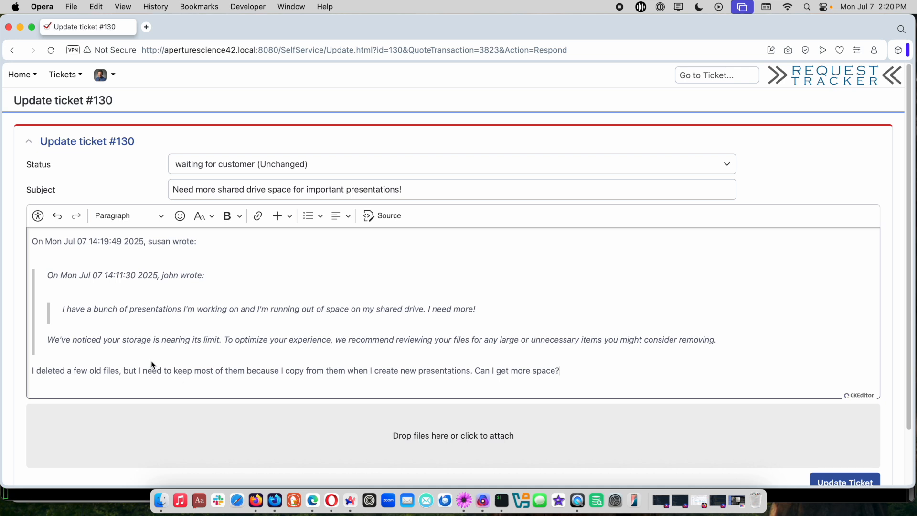
scroll(611, 350, "down", 2)
left_click(820, 439)
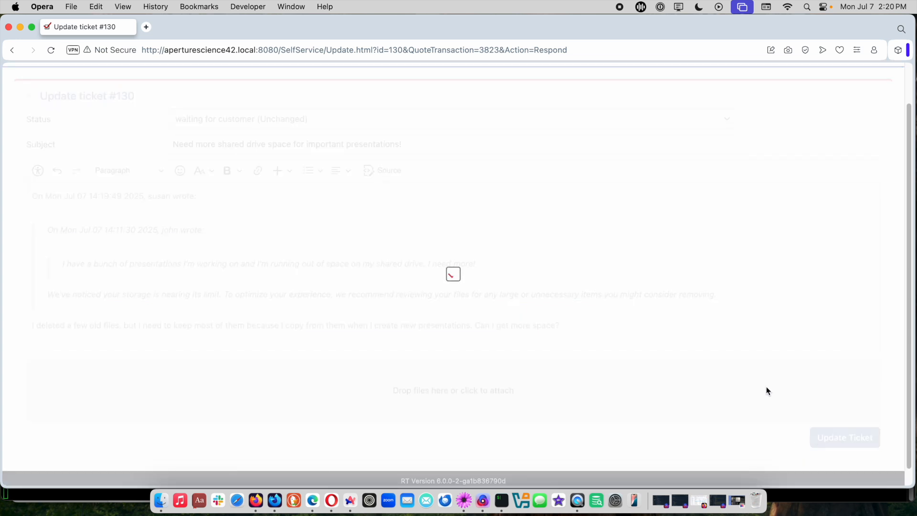
- Switch back to Edge, reopen ticket 130 from the Support home page and review its Ticket Sentiment and Ticket Summary fields
key("super+Tab")
key("super+Tab")
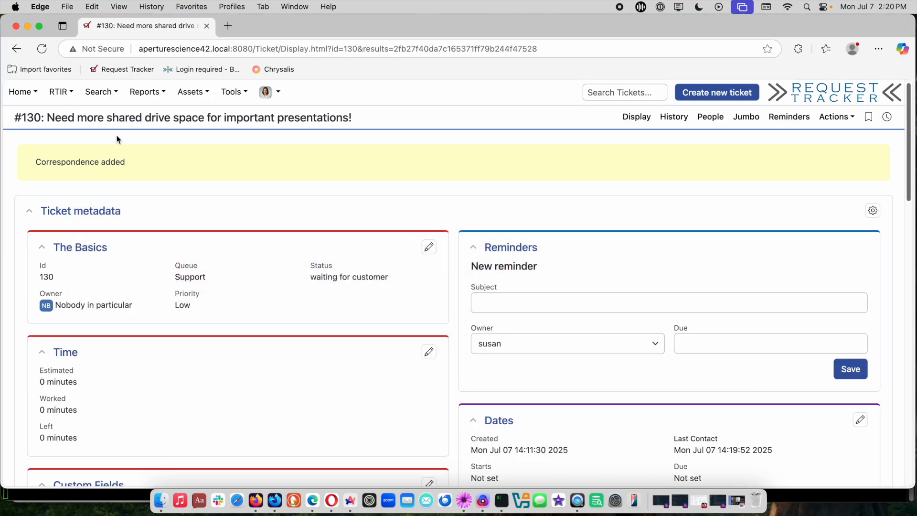
left_click(20, 92)
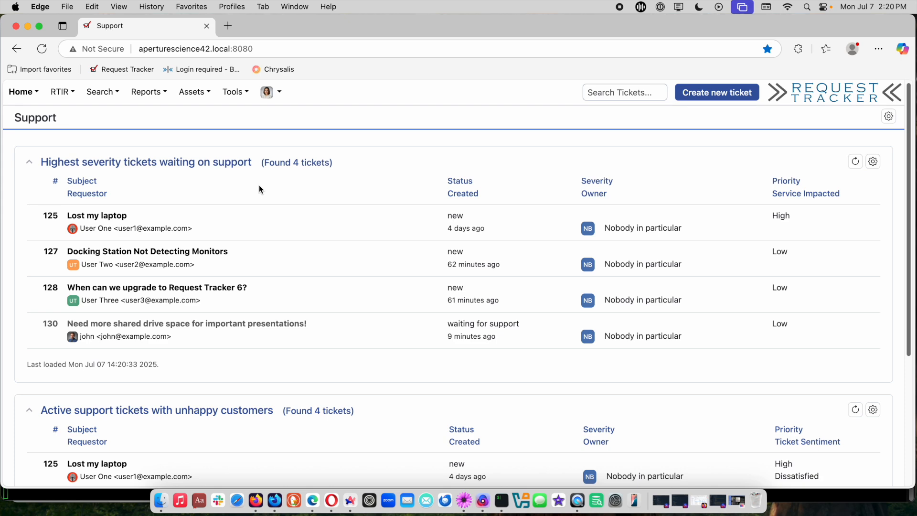
left_click(249, 325)
scroll(590, 353, "down", 5)
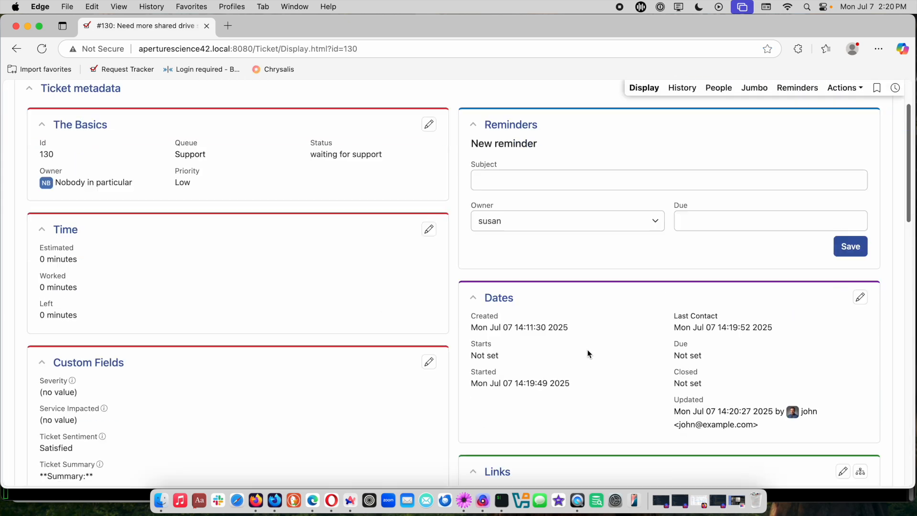
scroll(587, 354, "down", 4)
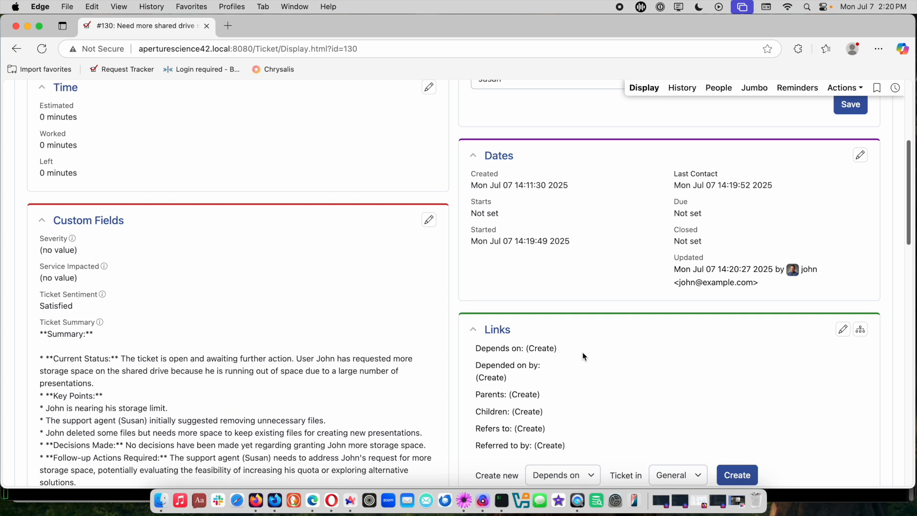
scroll(580, 351, "down", 2)
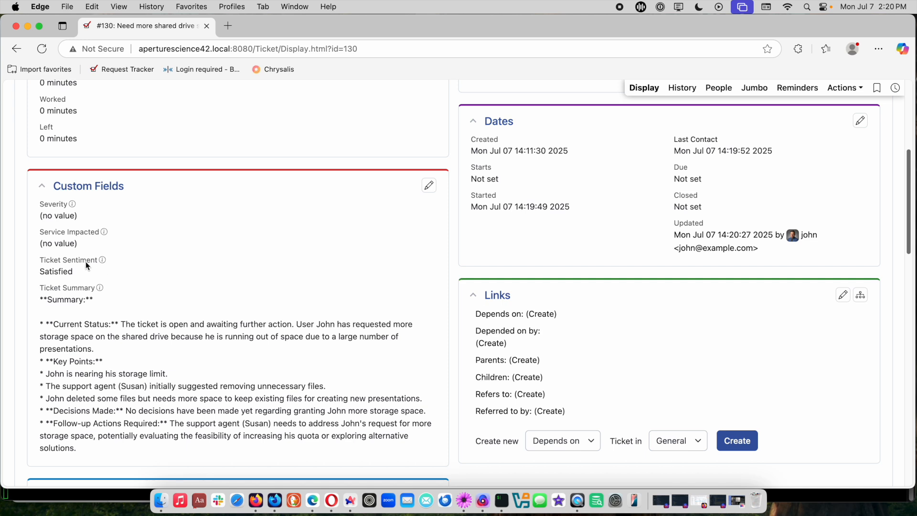
scroll(79, 303, "down", 3)
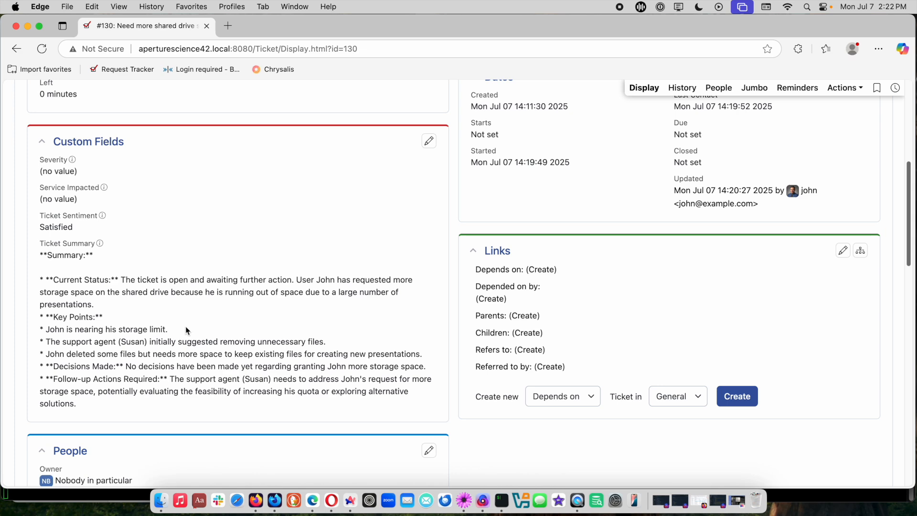
- Select the full text of the customer's latest reply in the ticket history
scroll(287, 344, "down", 7)
scroll(430, 373, "down", 5)
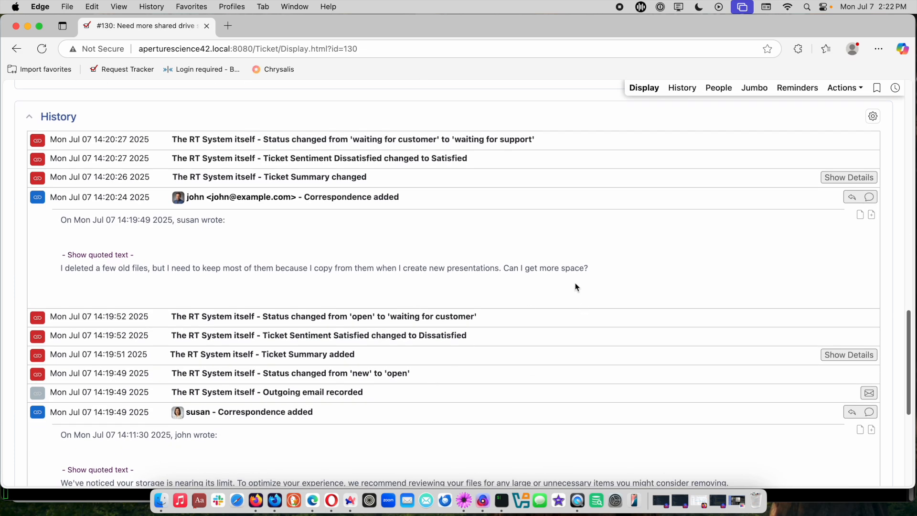
double_click(551, 268)
left_click_drag(590, 270, 60, 270)
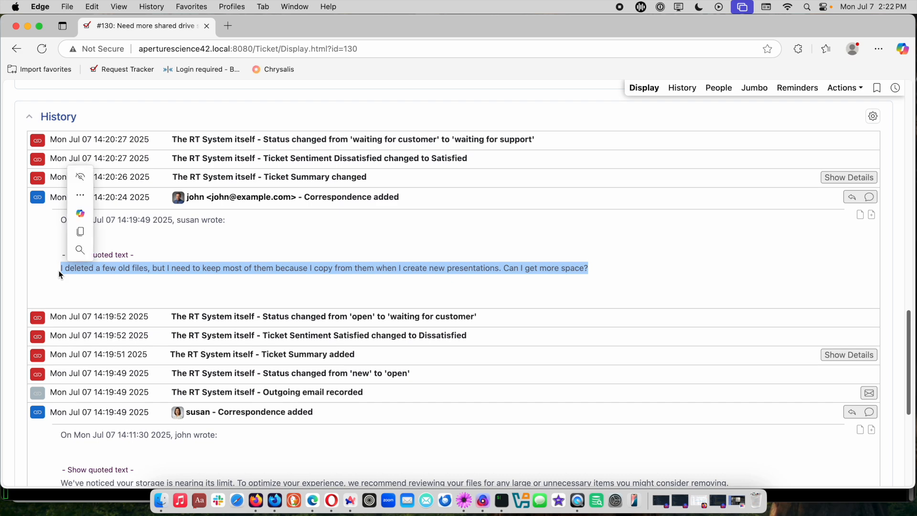
- Start a reply to the customer's latest correspondence on ticket 130, quoting the selected text, and add an empty line below the quote
left_click(851, 197)
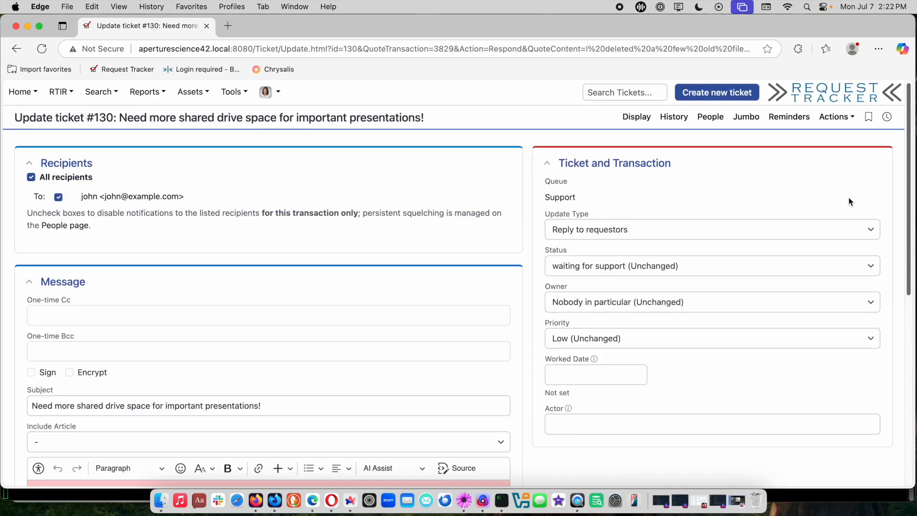
scroll(724, 278, "down", 5)
left_click(458, 341)
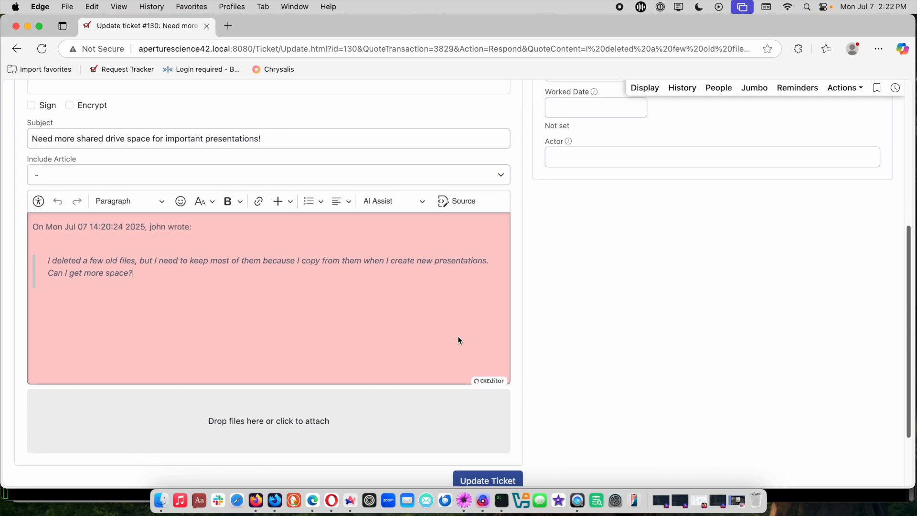
key("Return")
key("Return")
- Copy the notes line beginning "Your request for more disk space has been approved" from TextMate into the Edge reply below the quote
key("super+Tab")
key("super+Tab")
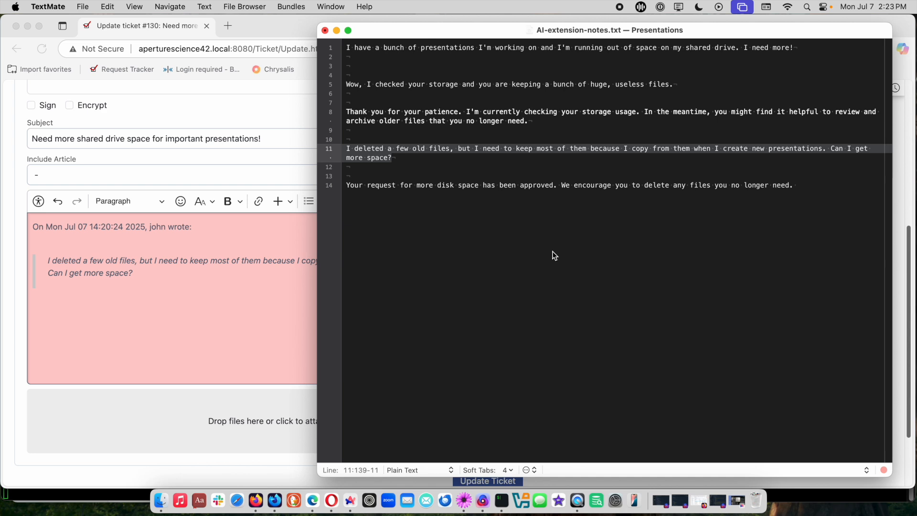
left_click(554, 256)
triple_click(503, 185)
key("super+c")
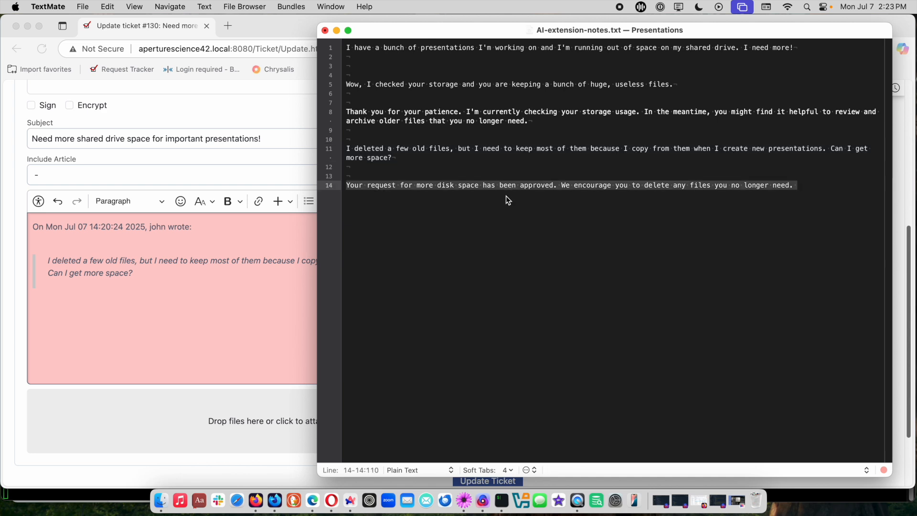
left_click(226, 355)
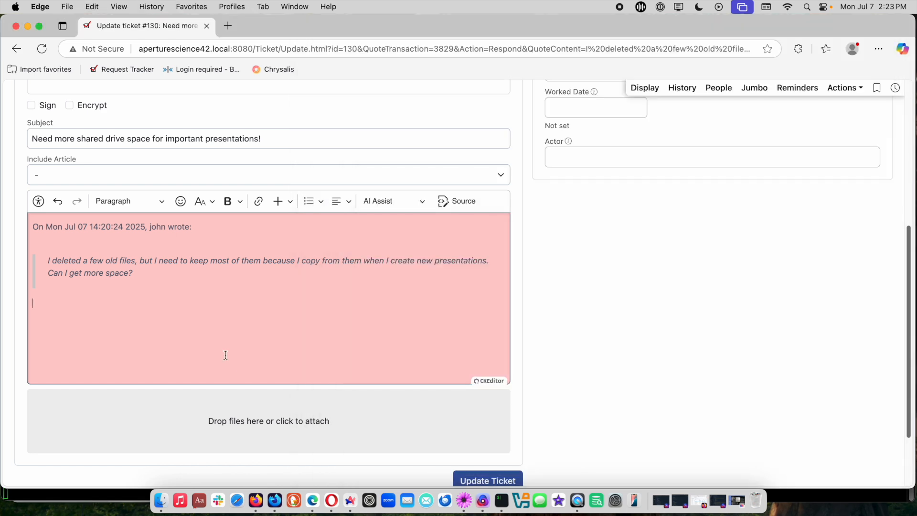
key("super+v")
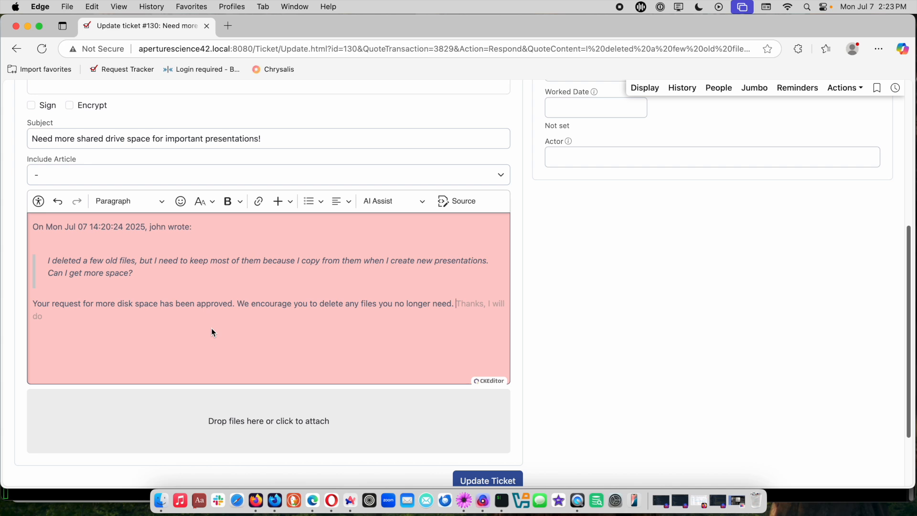
key("Escape")
- Clear the approval text from the reply, generate an AI Suggestion for the quoted message, and close it without using it
triple_click(187, 305)
key("super+c")
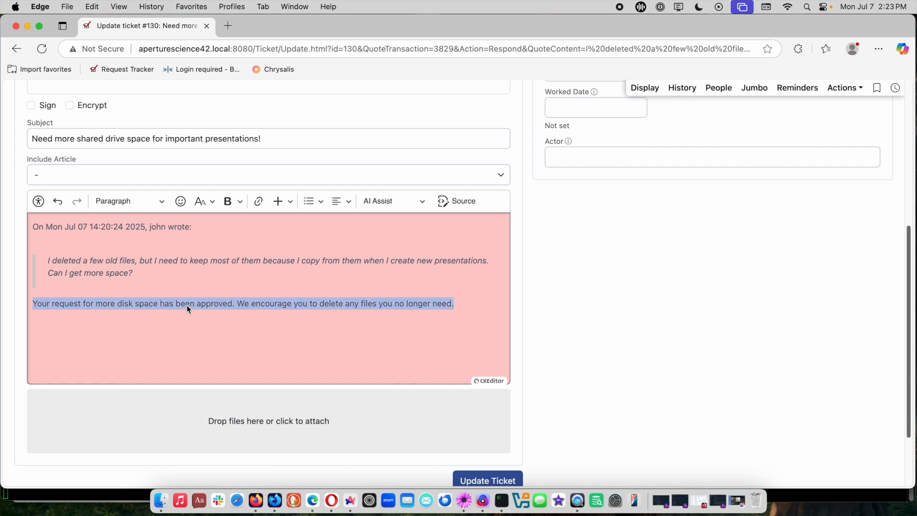
key("BackSpace")
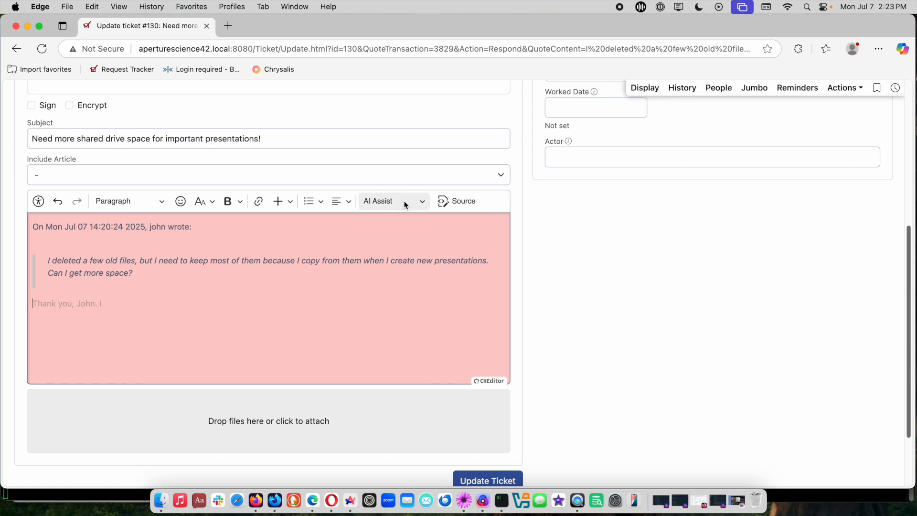
left_click(404, 201)
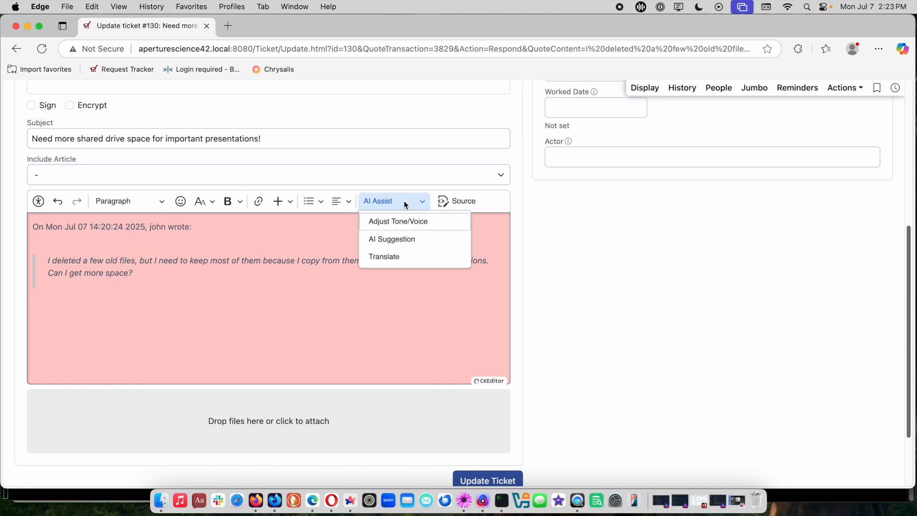
left_click(400, 242)
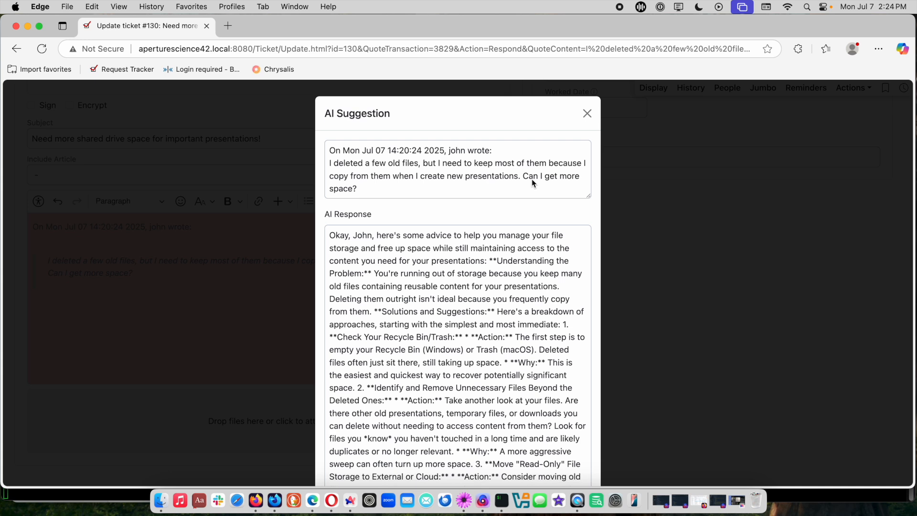
left_click(588, 115)
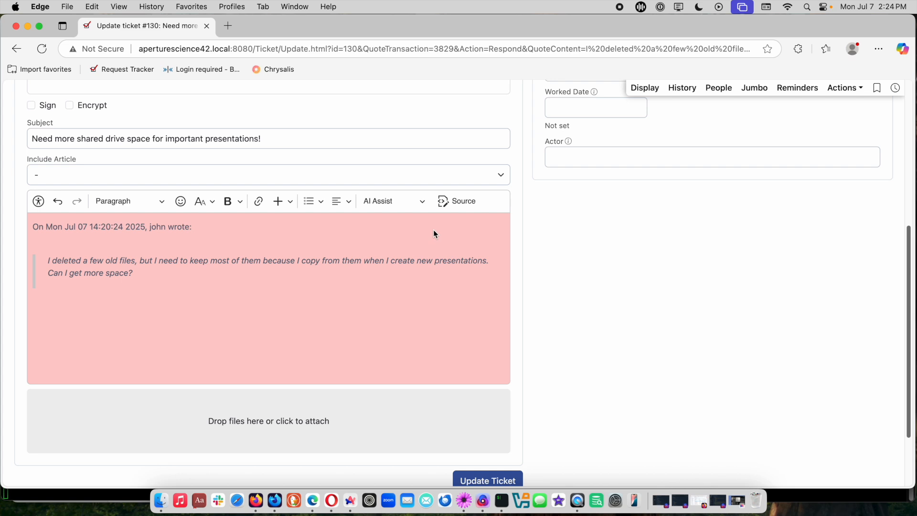
- Paste the copied approval text below the quoted message again and submit the ticket update
left_click(378, 331)
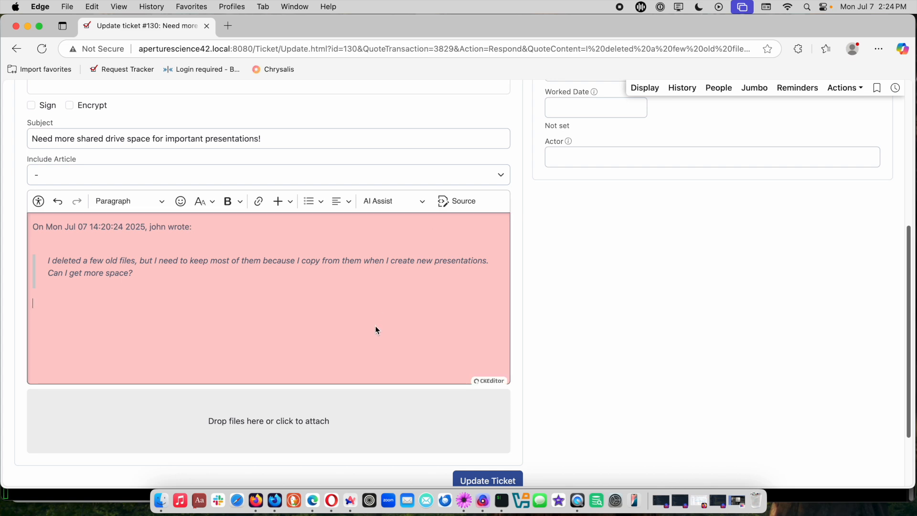
key("super+v")
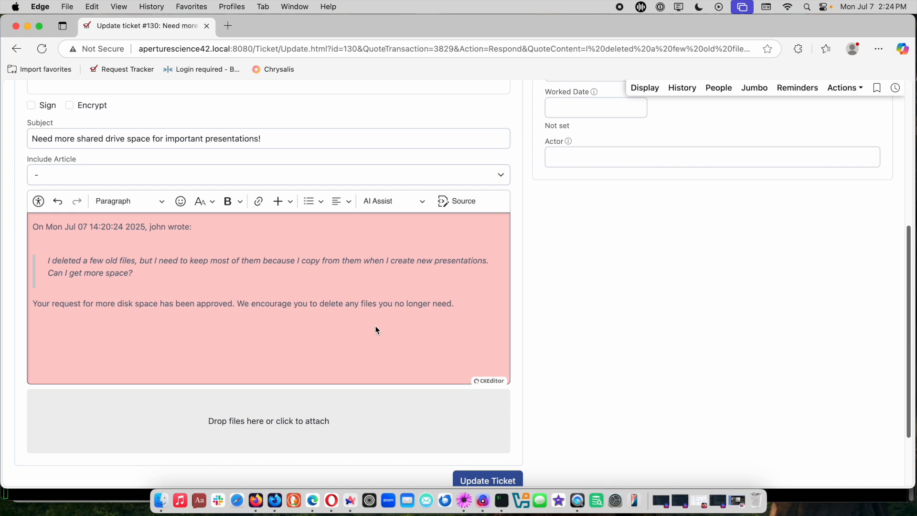
scroll(573, 357, "down", 2)
left_click(519, 450)
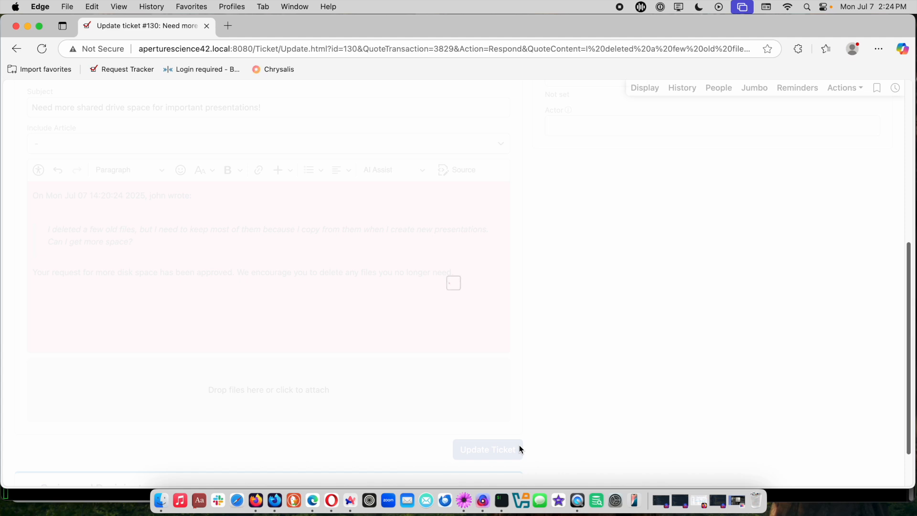
- Switch to the customer's self-service site in Opera, reopen ticket 130 from the dashboard and highlight the agent's latest reply in the history
key("super+Tab")
key("super+Tab")
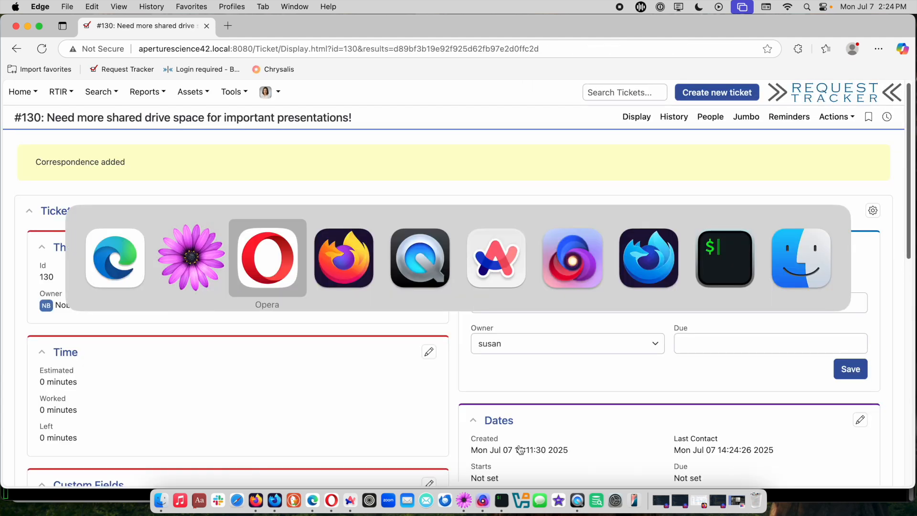
mouse_move(26, 85)
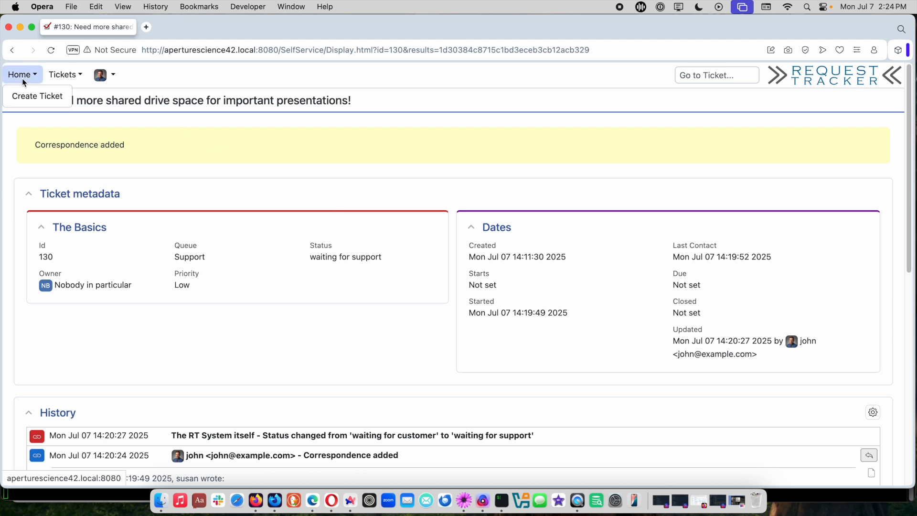
left_click(23, 78)
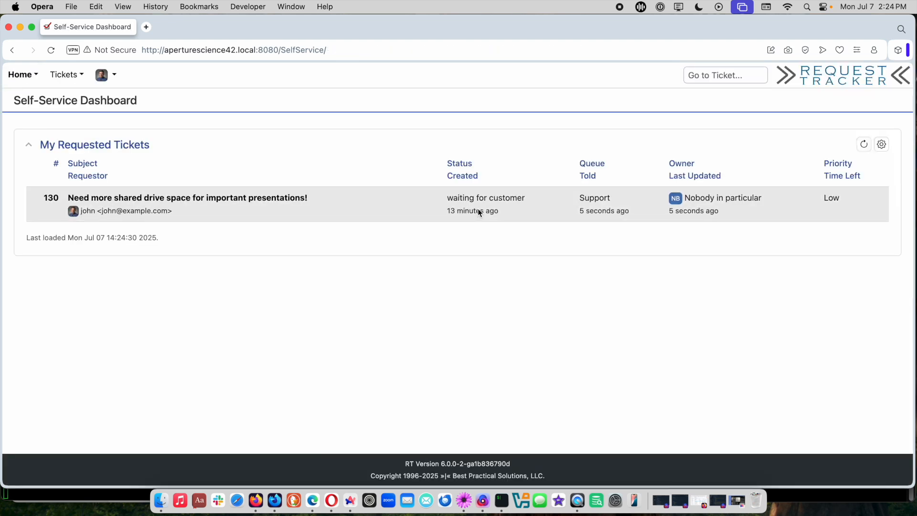
left_click(287, 198)
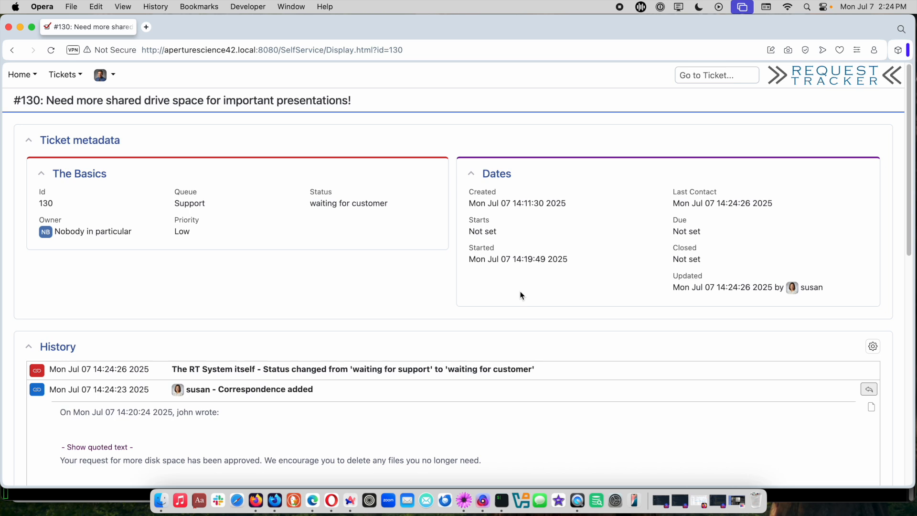
scroll(606, 304, "down", 3)
scroll(606, 307, "down", 2)
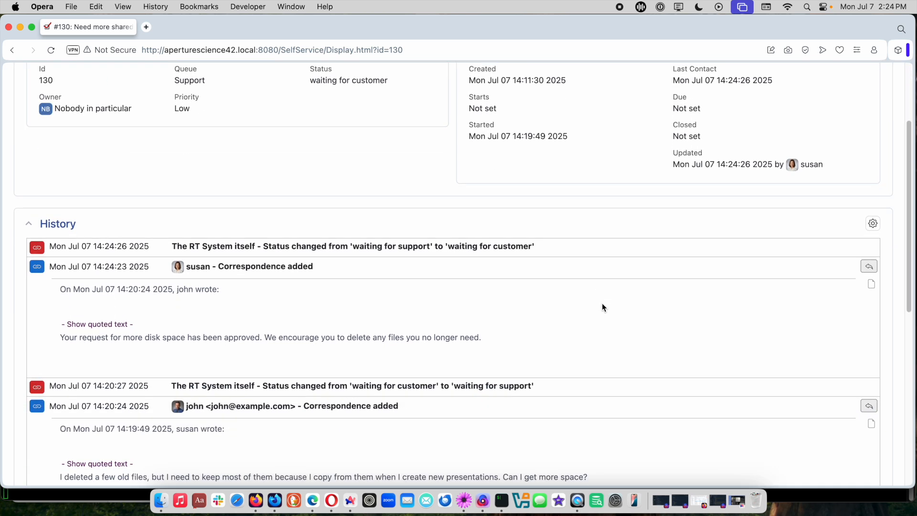
triple_click(466, 337)
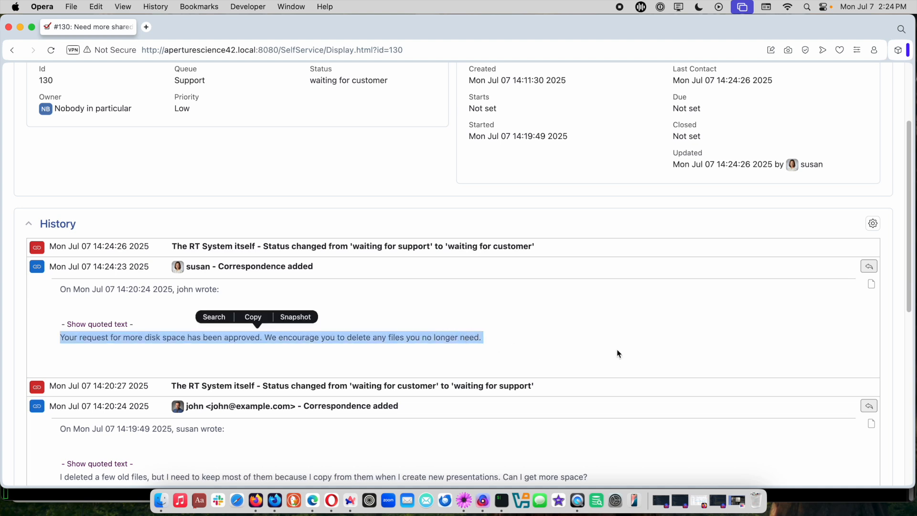
- Reply to the agent's latest correspondence with "I'm back in business. Thanks!!" below the quoted text and submit the update
left_click(869, 265)
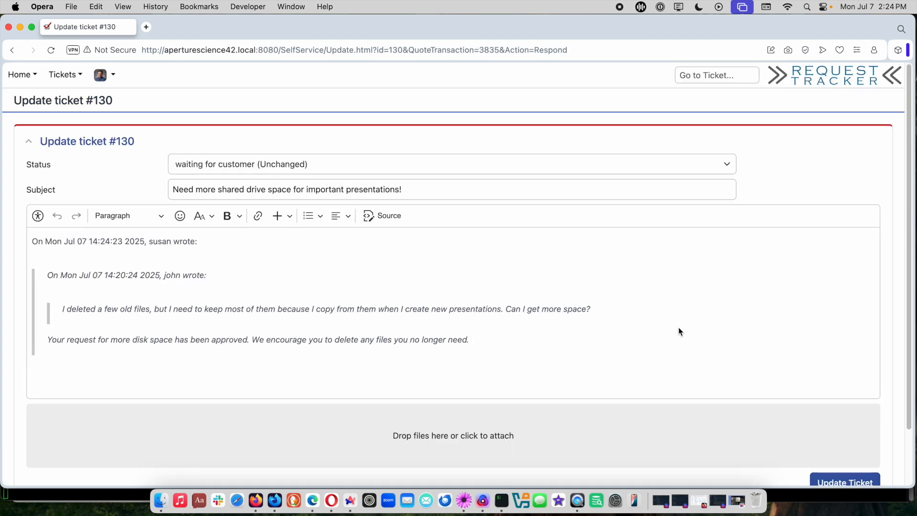
left_click(652, 361)
key("Return")
key("Return")
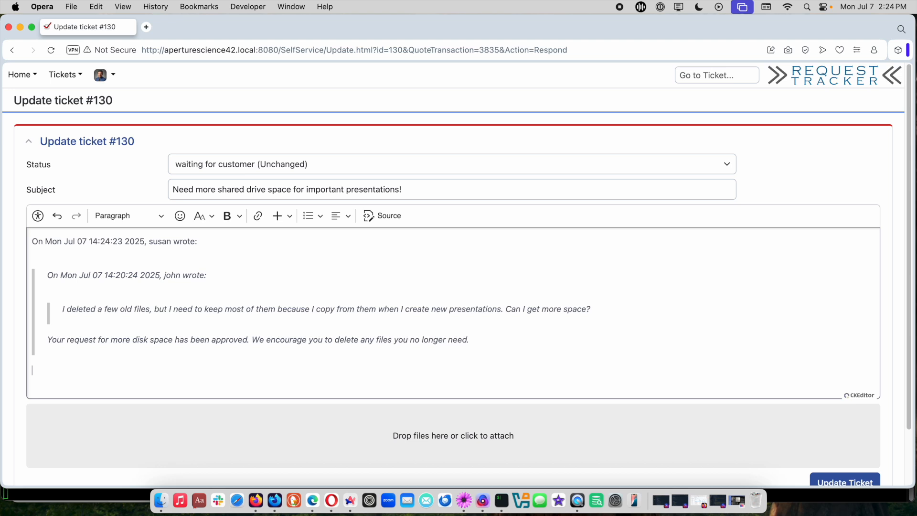
type("I'm back in business. Thanks!!")
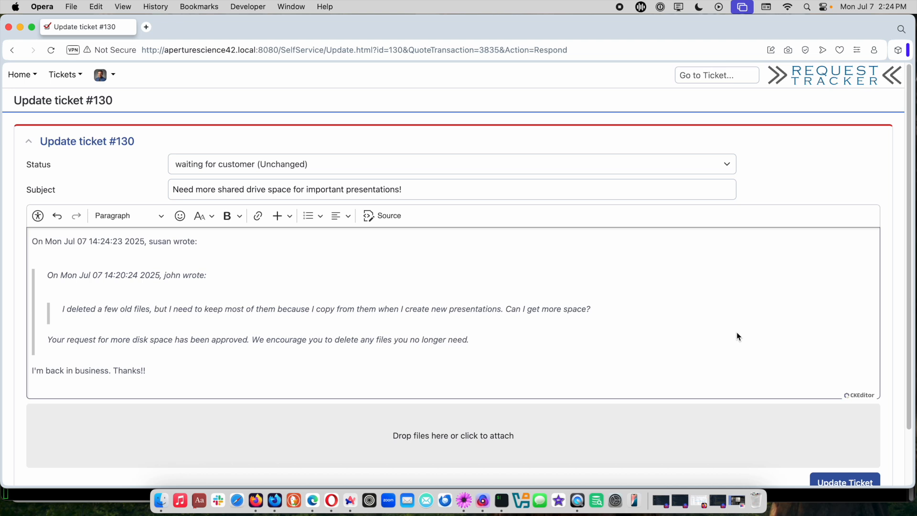
scroll(738, 337, "down", 3)
left_click(841, 423)
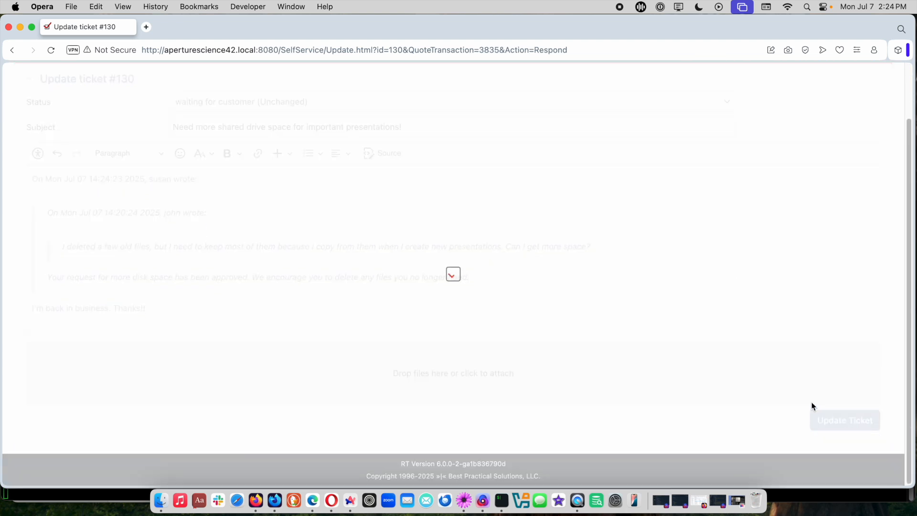
- Switch back to Edge, reload ticket 130's display and review its Ticket Sentiment and Ticket Summary fields
key("super+Tab")
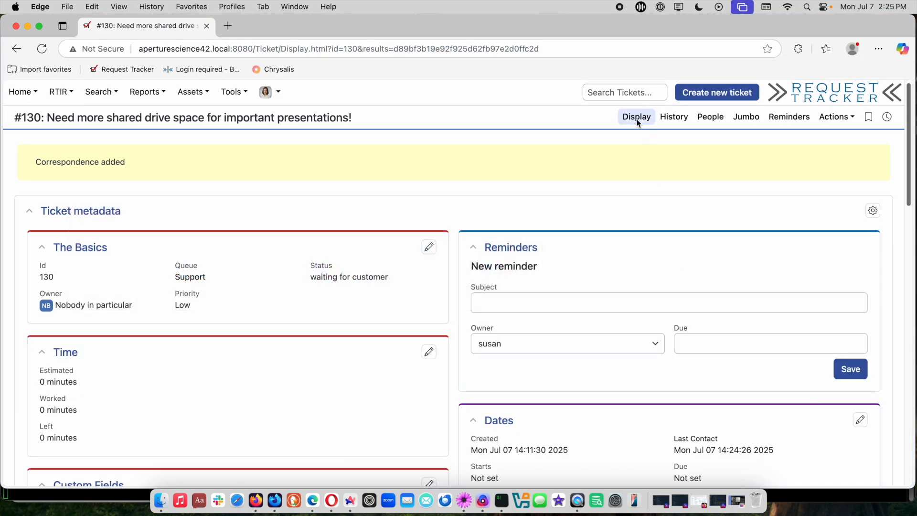
left_click(638, 119)
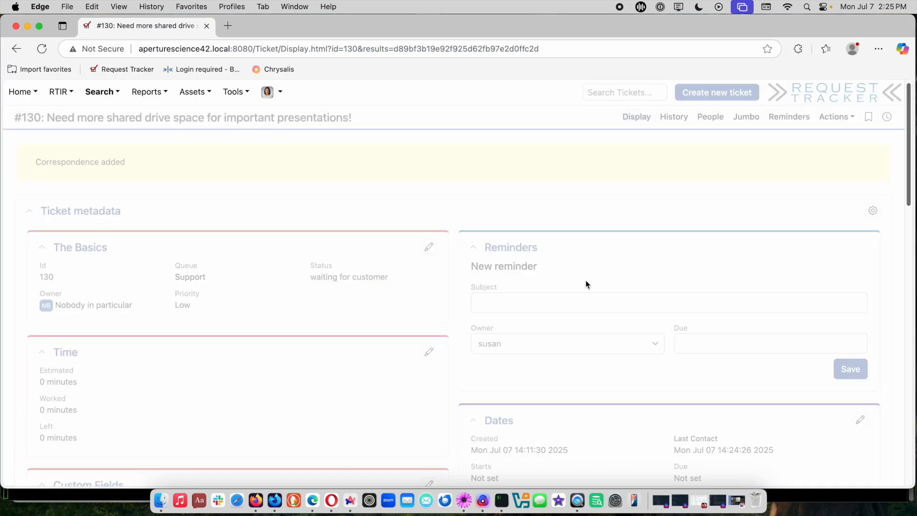
scroll(560, 300, "down", 2)
scroll(559, 305, "down", 5)
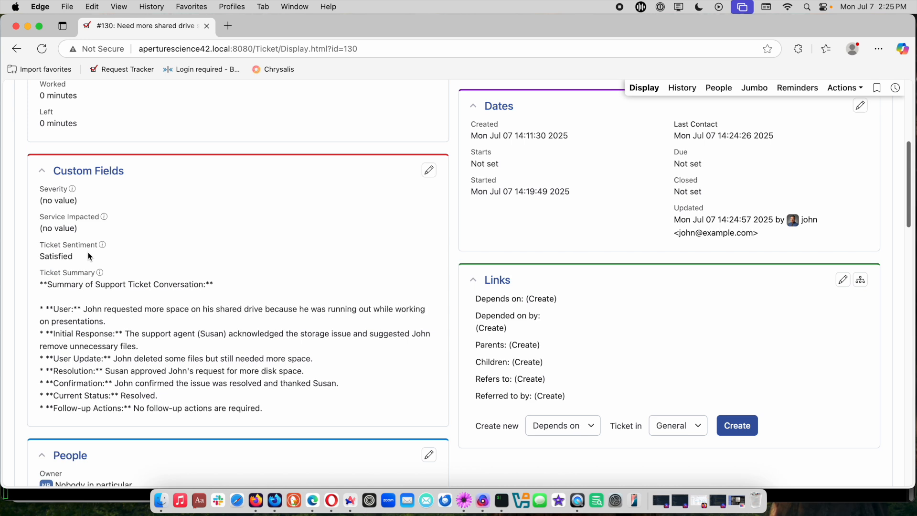
scroll(153, 325, "down", 1)
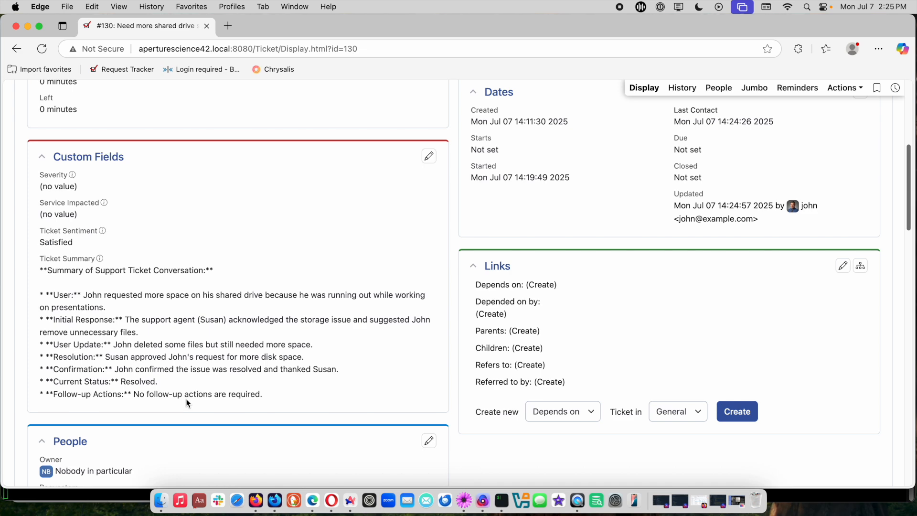
scroll(337, 367, "up", 3)
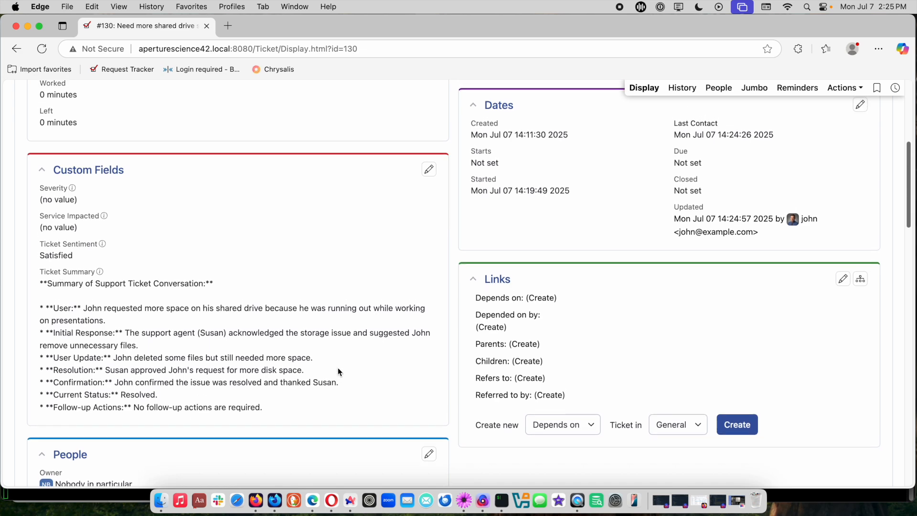
- Switch from Edge to another open application
key("super+Tab")
key("super+Tab")
key("super+Tab")
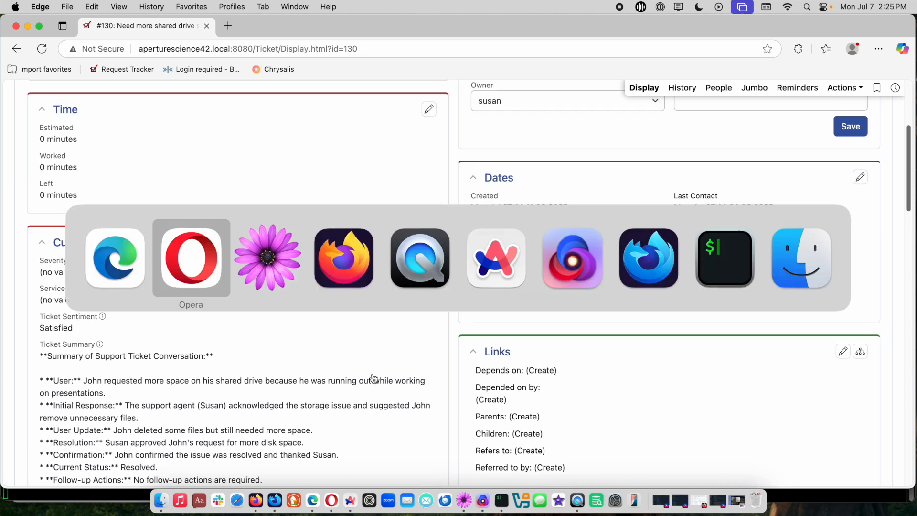